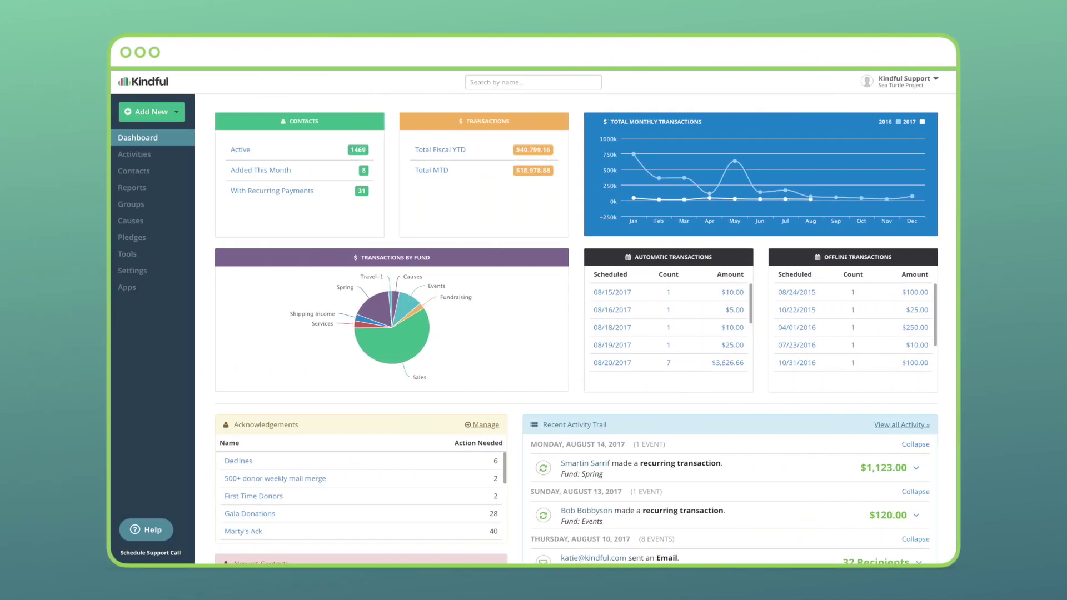
# Go to the Causes list of peer-to-peer fundraisers
pyautogui.click(161, 221)
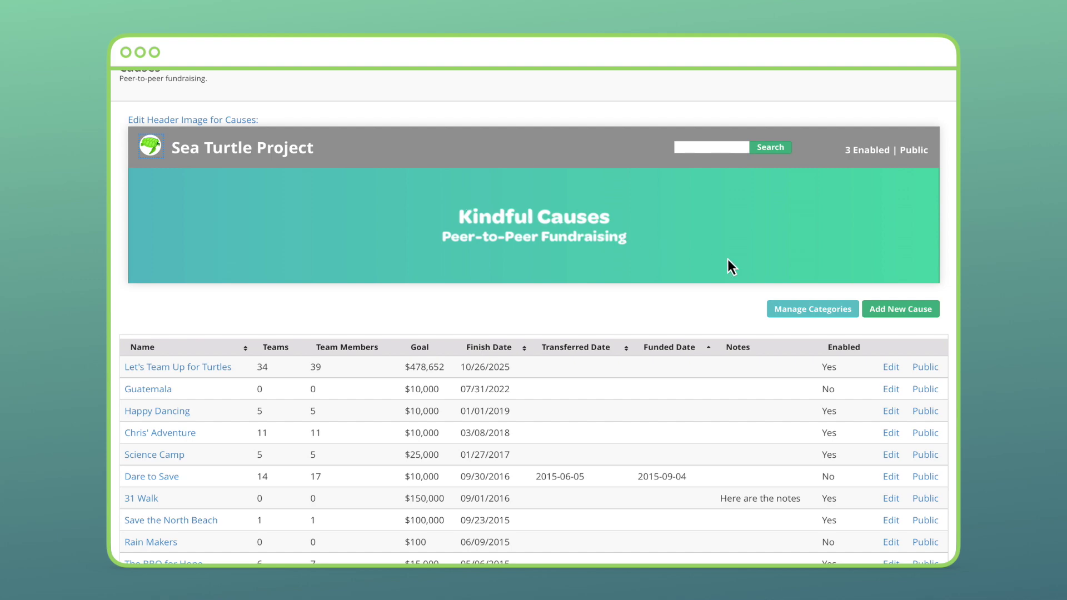
# Start a new cause named 'Swim with the Turtles' with URL path turtleswim
pyautogui.click(929, 308)
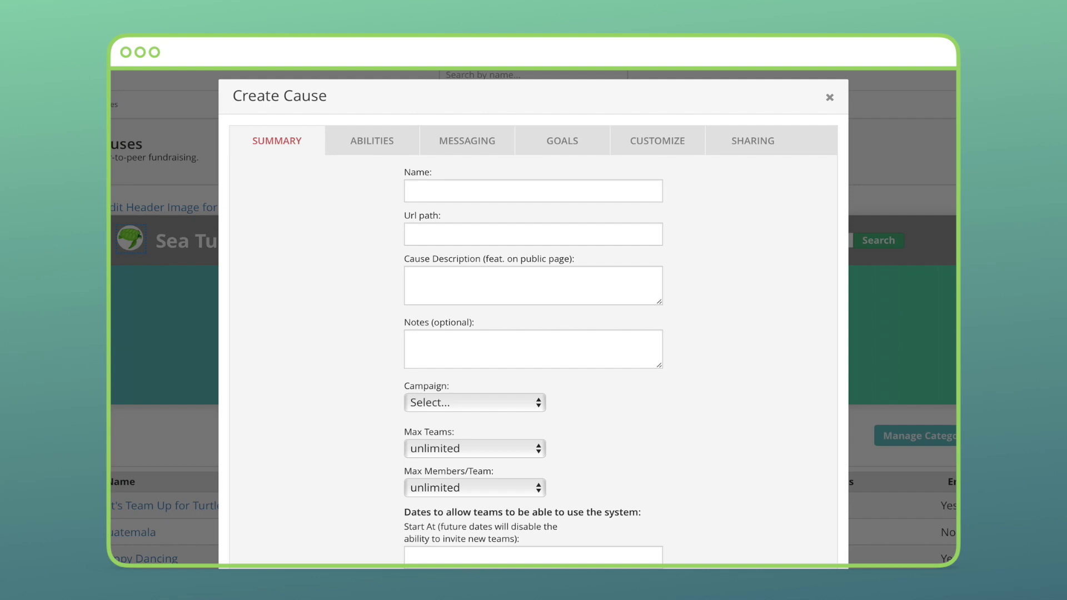
pyautogui.click(657, 190)
pyautogui.write('Swim with the Turtles')
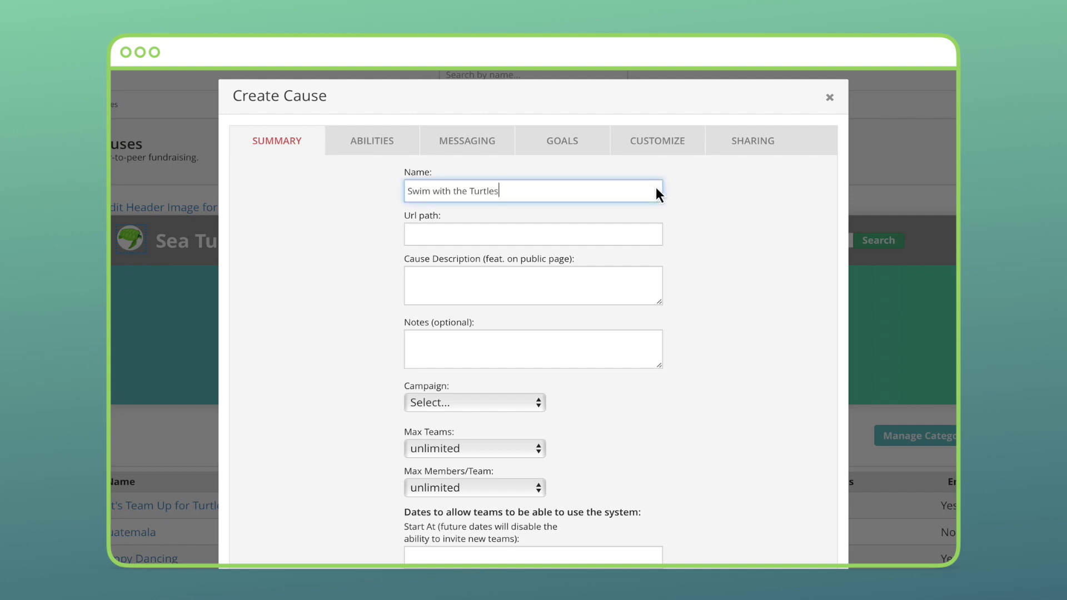
pyautogui.click(656, 235)
pyautogui.write('turtleswim')
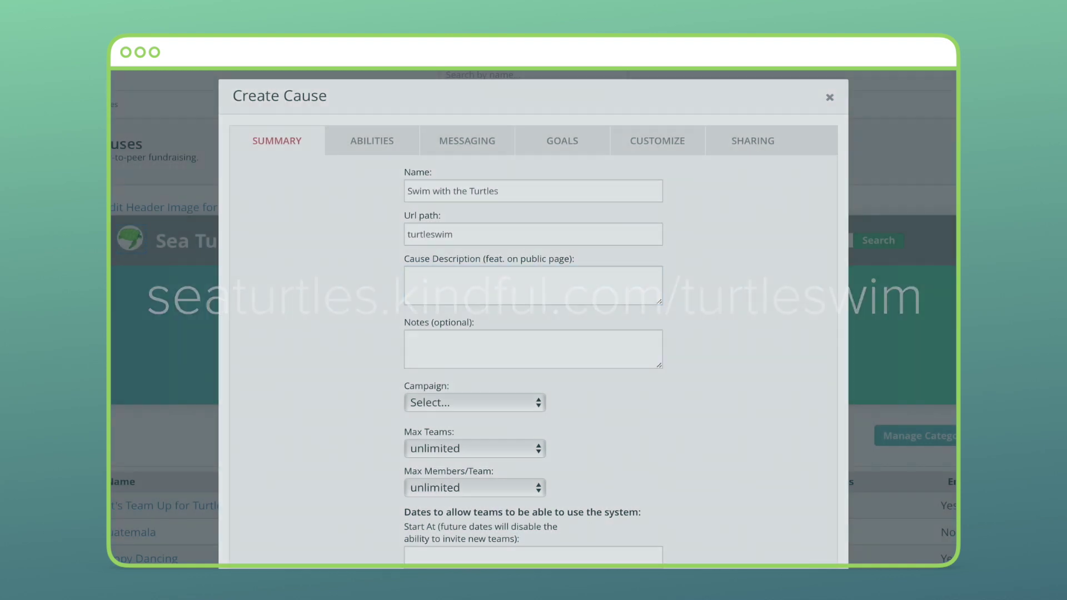
# Paste in the sea turtle cause description and the two-wave invitation notes
pyautogui.click(656, 278)
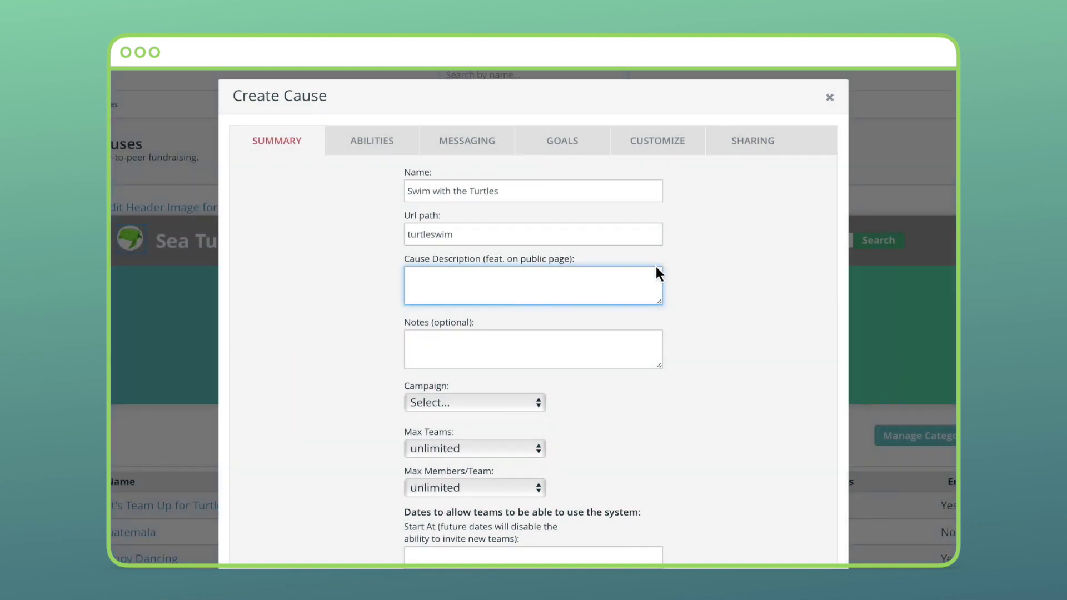
pyautogui.hotkey('ctrl', 'v')
pyautogui.click(657, 351)
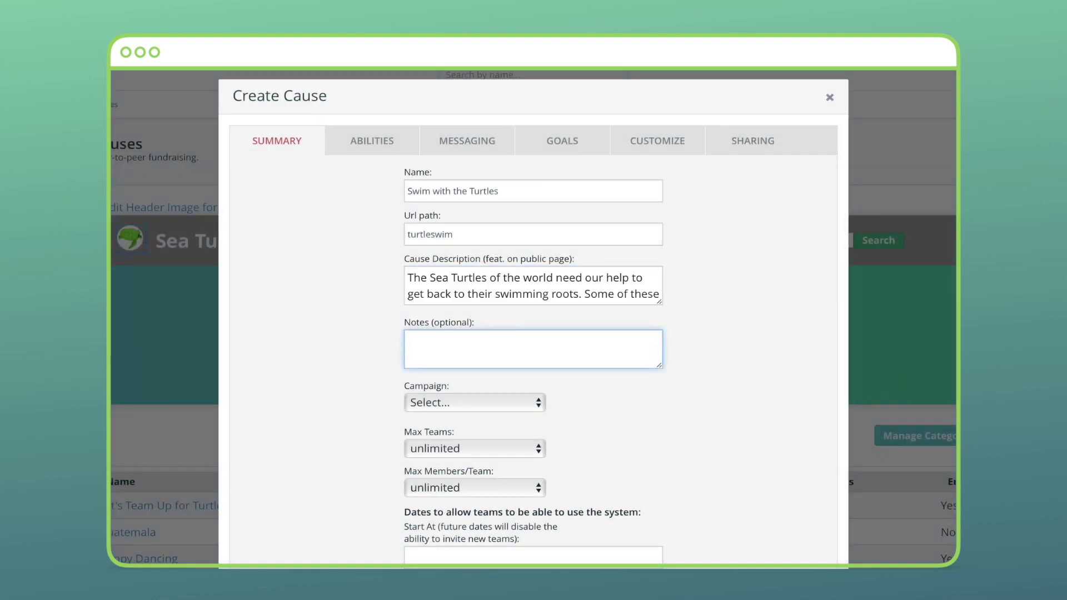
pyautogui.write('First wave: invite top givers Second wave: invite recurring givers')
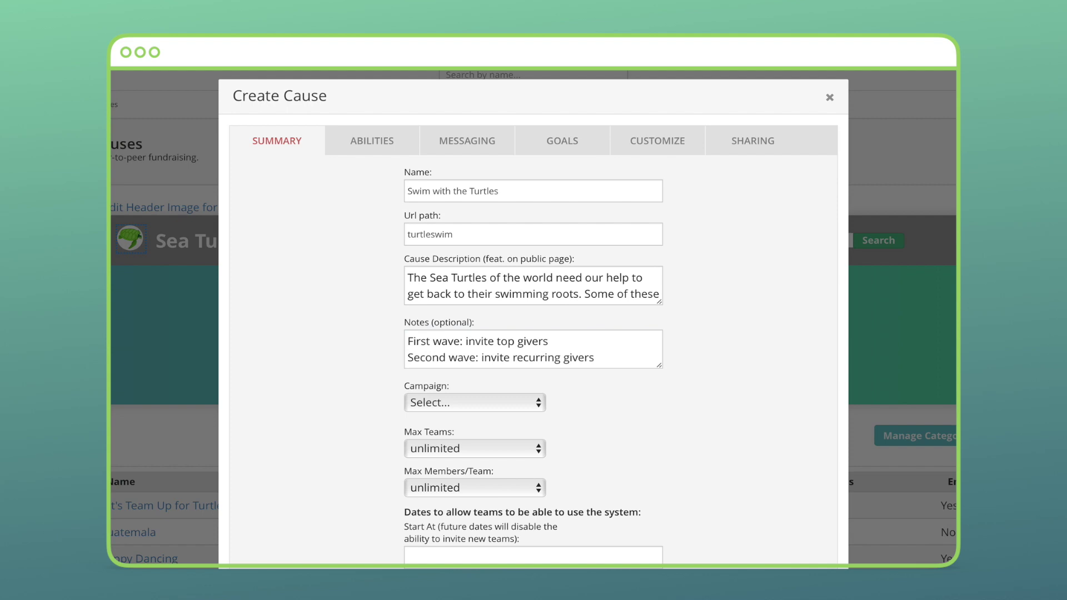
# Link the cause to the Sea Turtle Campaign
pyautogui.scroll(-2, 534, 317)
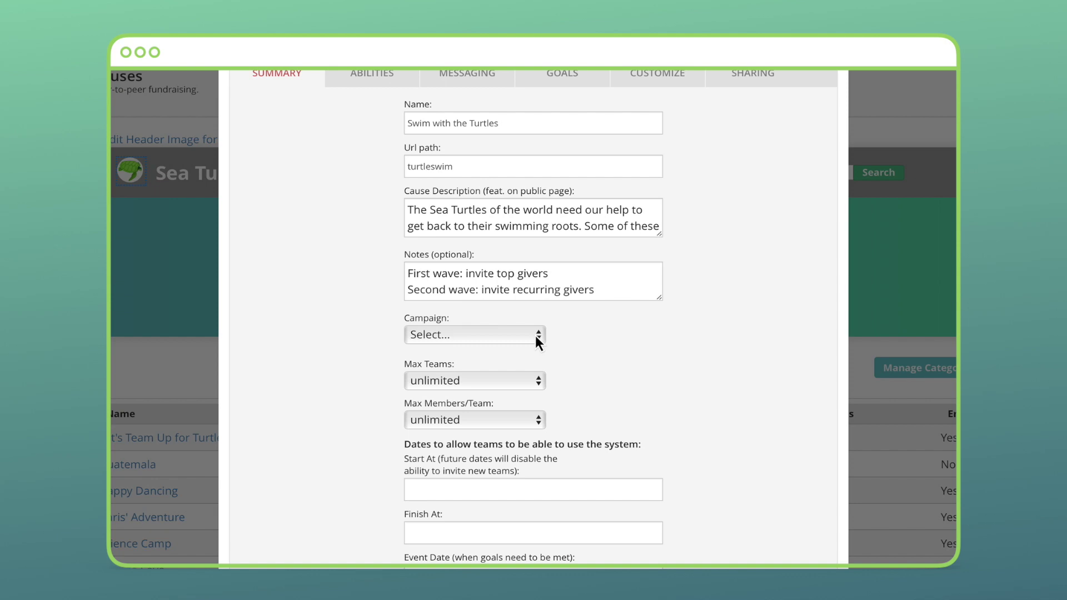
pyautogui.click(535, 336)
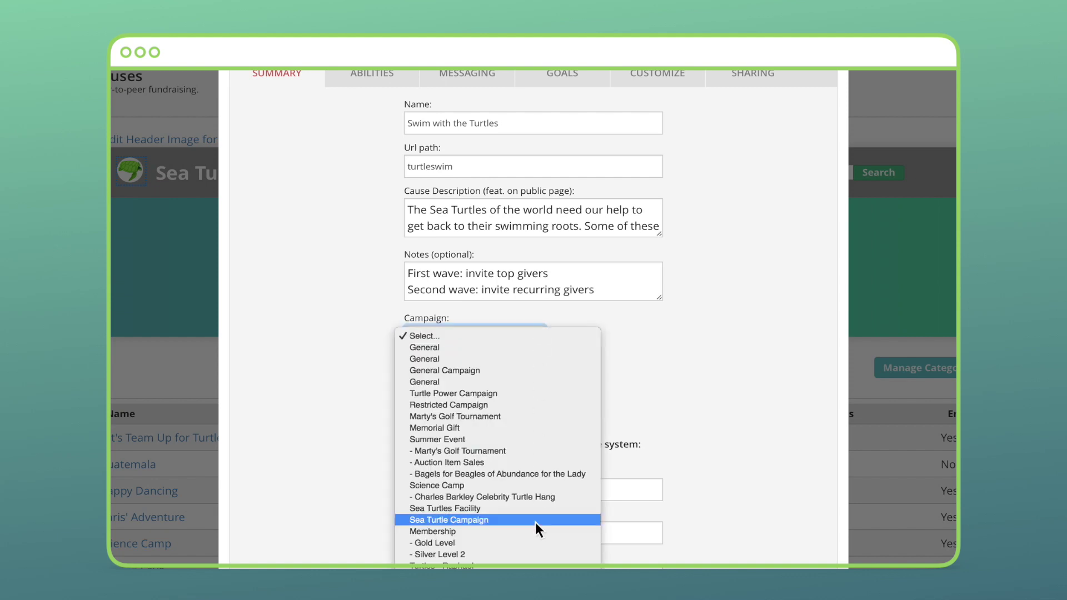
pyautogui.click(535, 523)
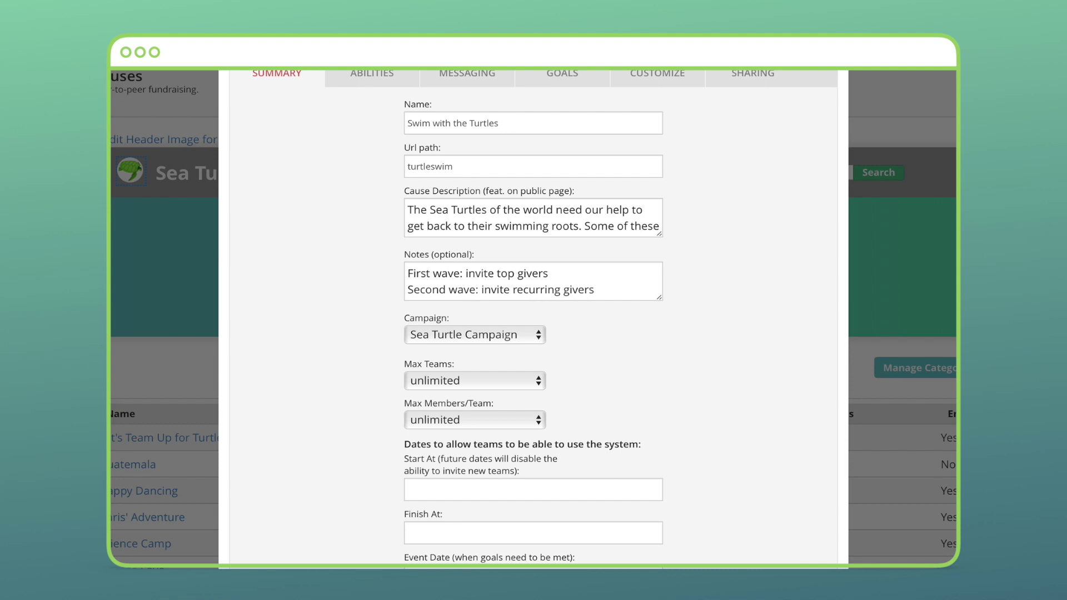
# Enter the cause dates 08/19/2017 and 08/25/2018, plus event date 07/01/2018
pyautogui.scroll(-5, 533, 316)
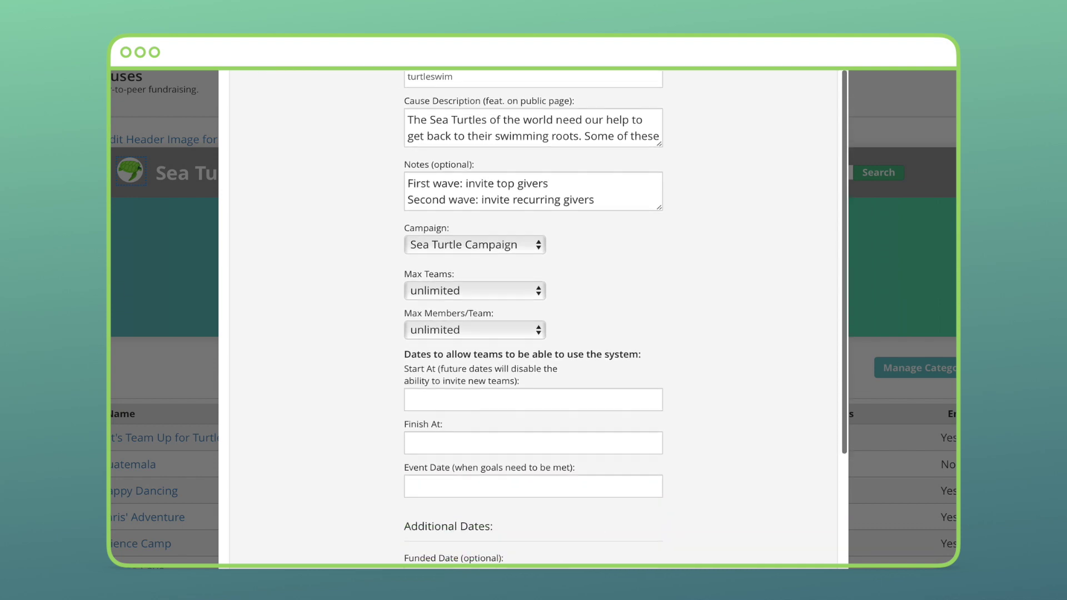
pyautogui.scroll(-1, 717, 152)
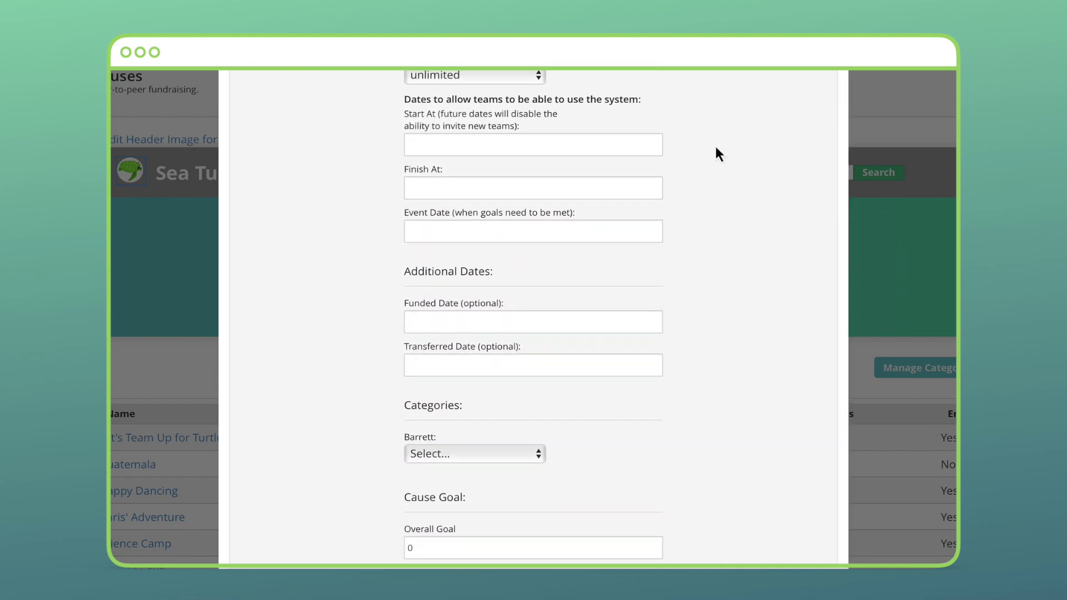
pyautogui.click(656, 148)
pyautogui.write('08/19/2017')
pyautogui.click(655, 187)
pyautogui.write('08/25/2018')
pyautogui.click(655, 232)
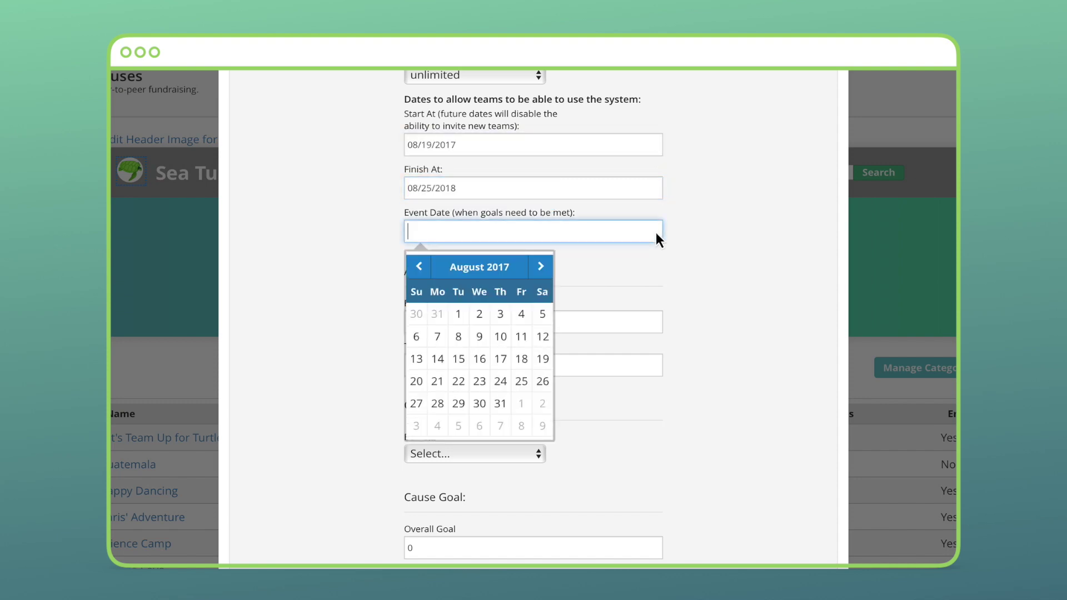
pyautogui.write('07/01/2018')
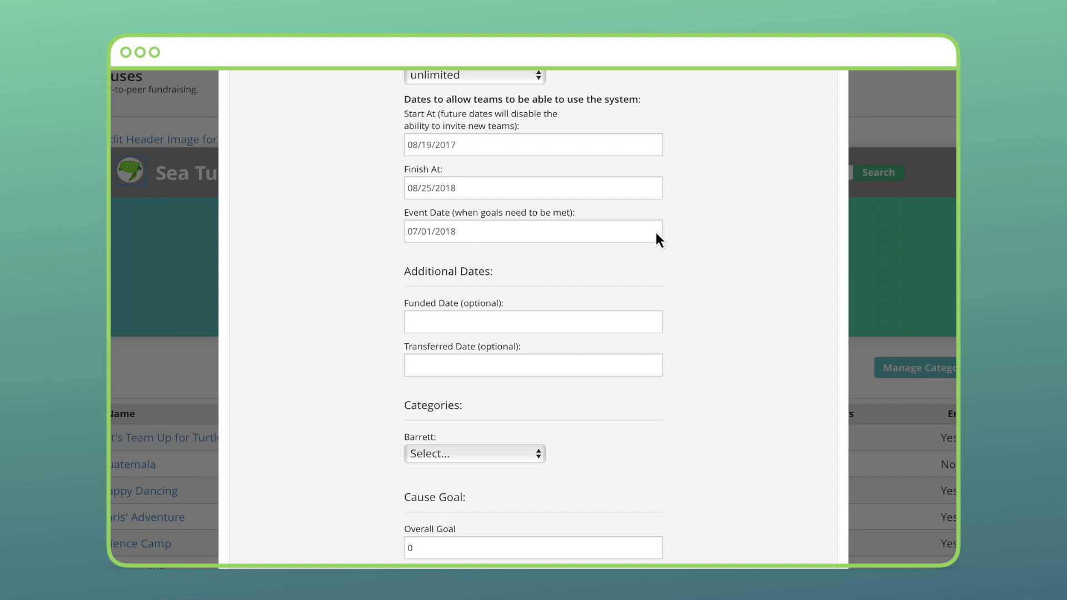
# Replace the zero overall fundraising goal with 234000
pyautogui.scroll(-3, 656, 232)
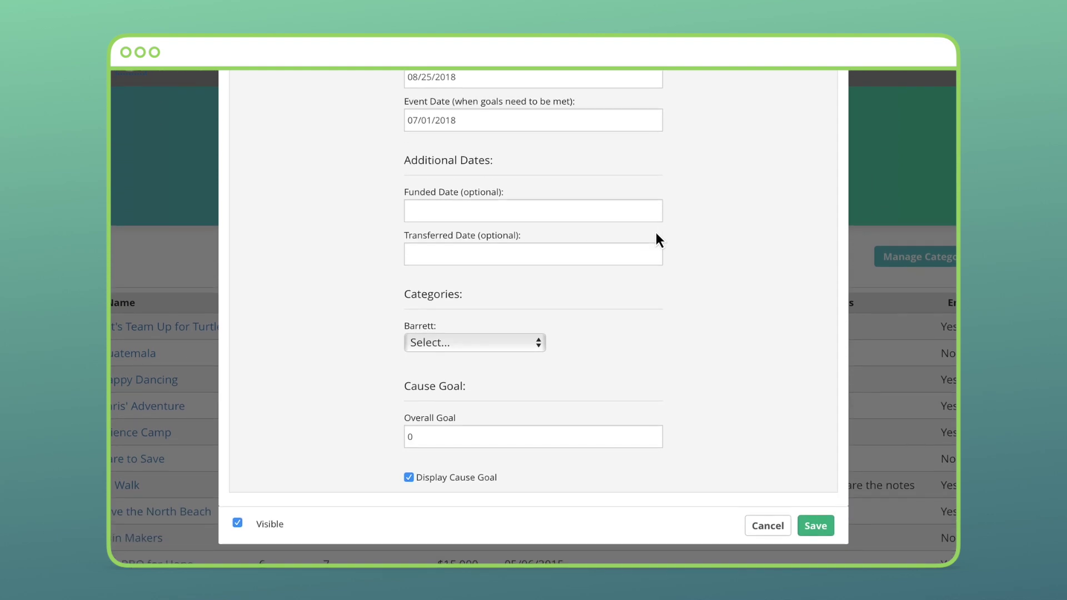
pyautogui.click(653, 444)
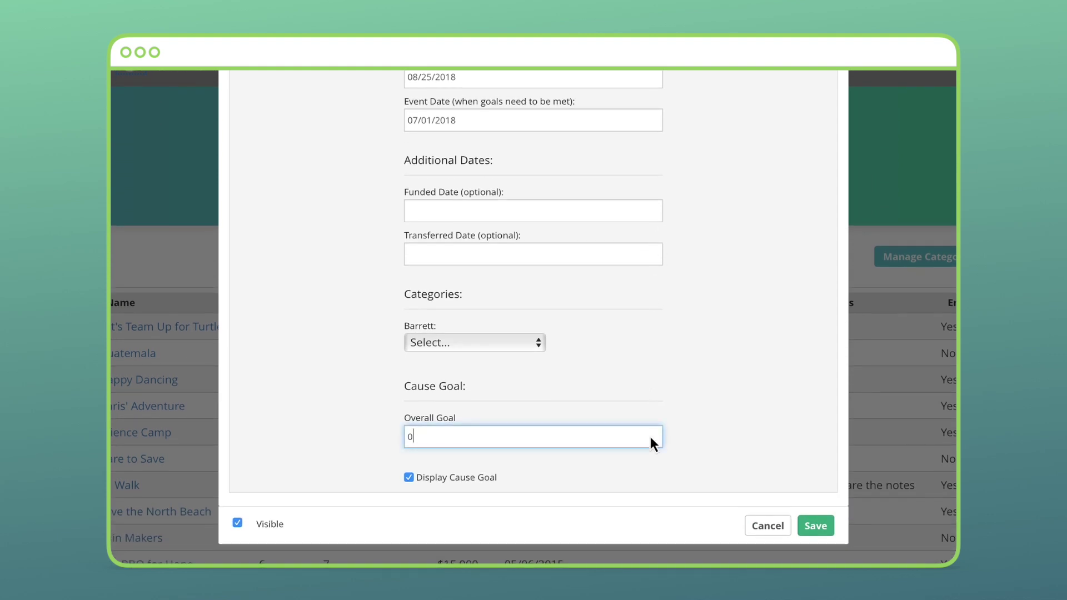
pyautogui.press('BackSpace')
pyautogui.write('234000')
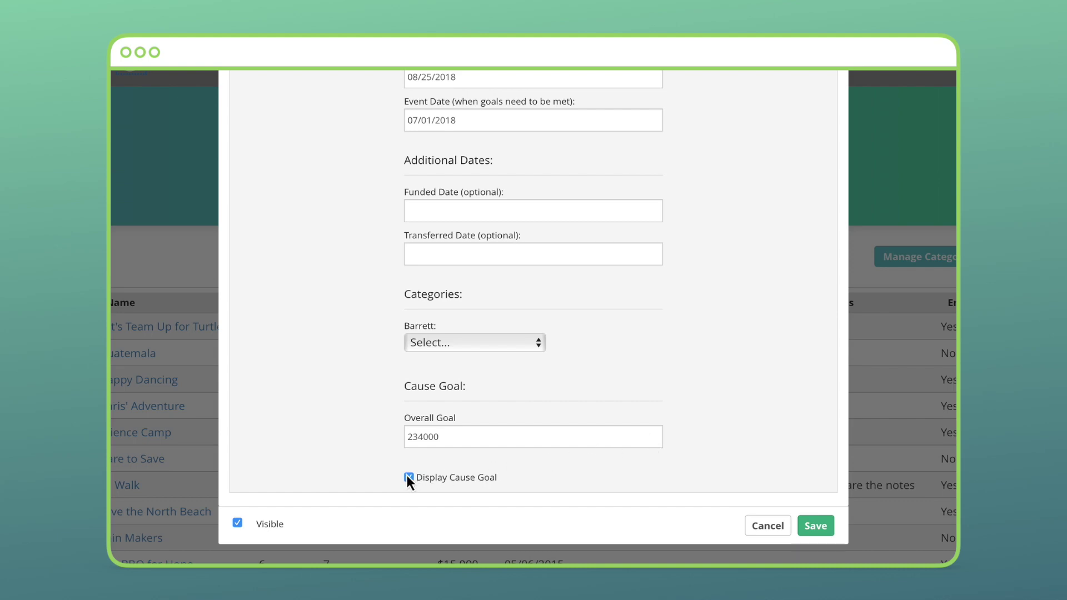
pyautogui.scroll(10, 407, 475)
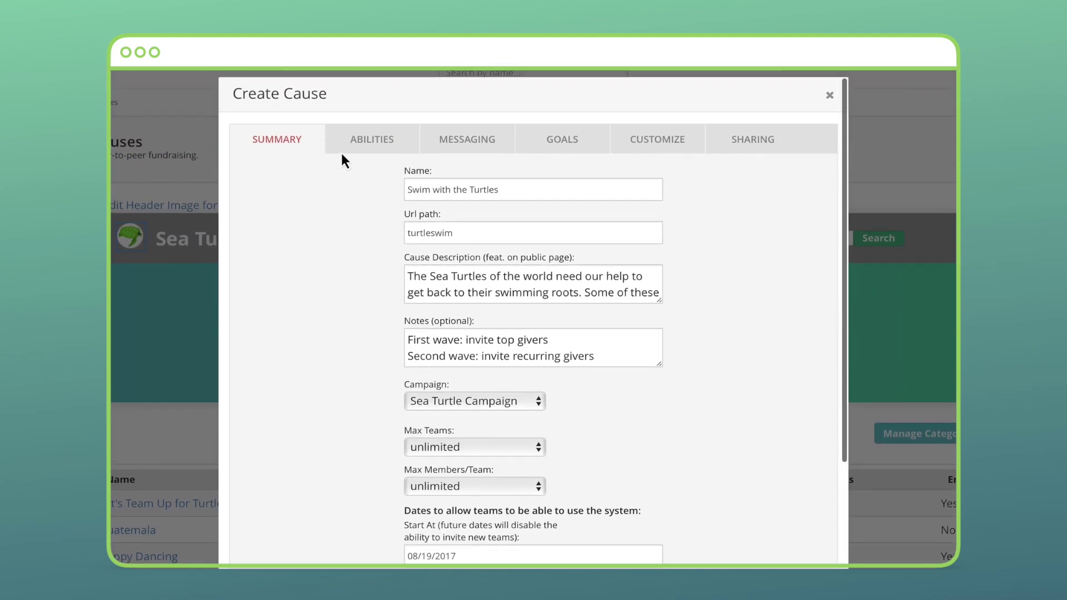
pyautogui.click(339, 142)
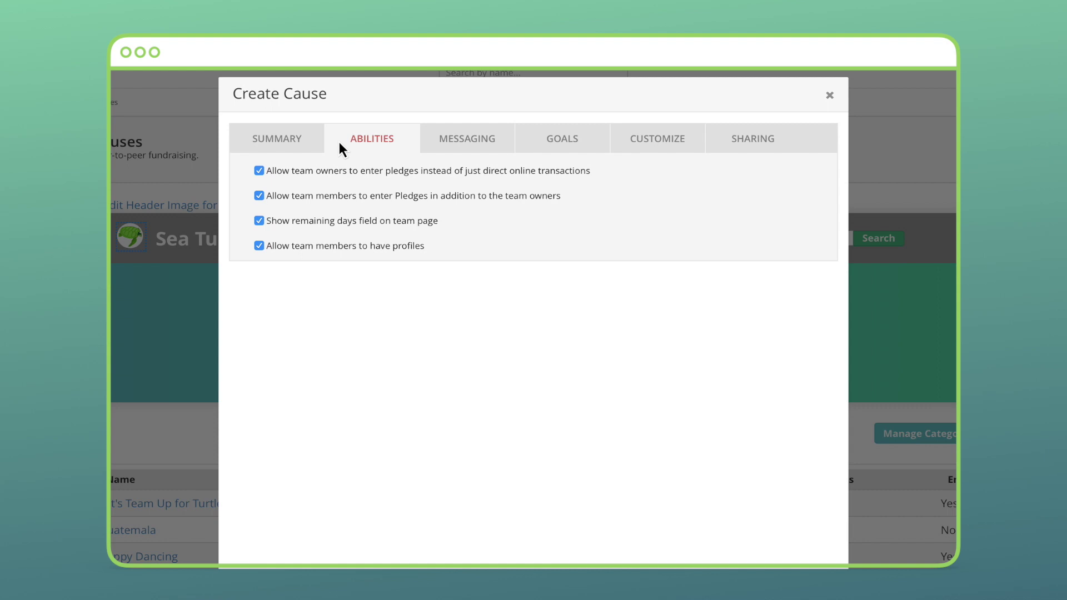
# Title teams 'Swimmers' with header 'Support a Swimmer', and set leader instructions and video link
pyautogui.click(432, 143)
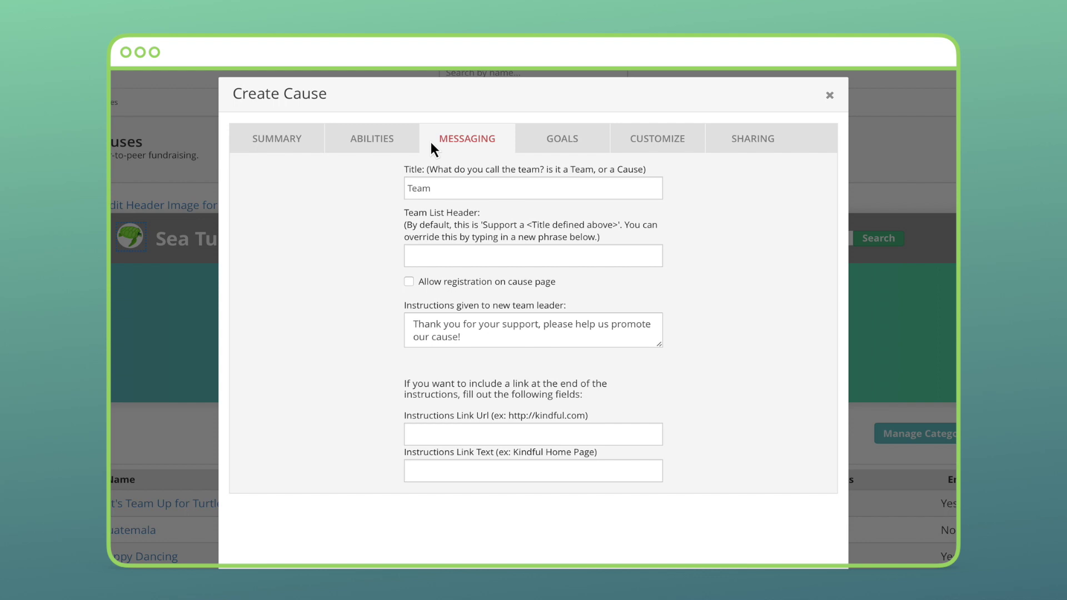
pyautogui.click(628, 184)
pyautogui.hotkey('ctrl', 'a')
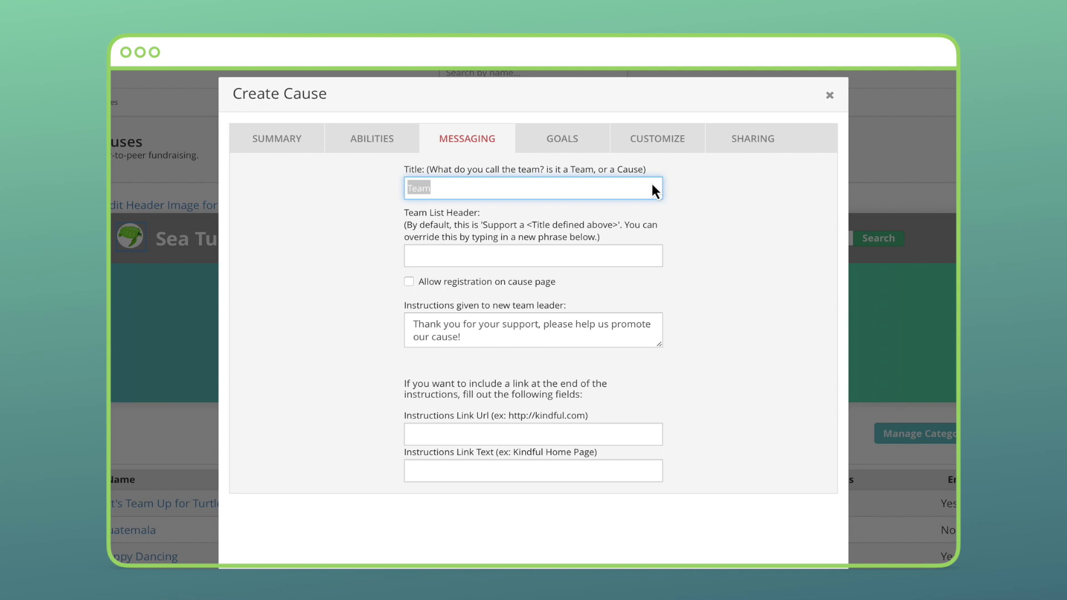
pyautogui.write('Swimmers')
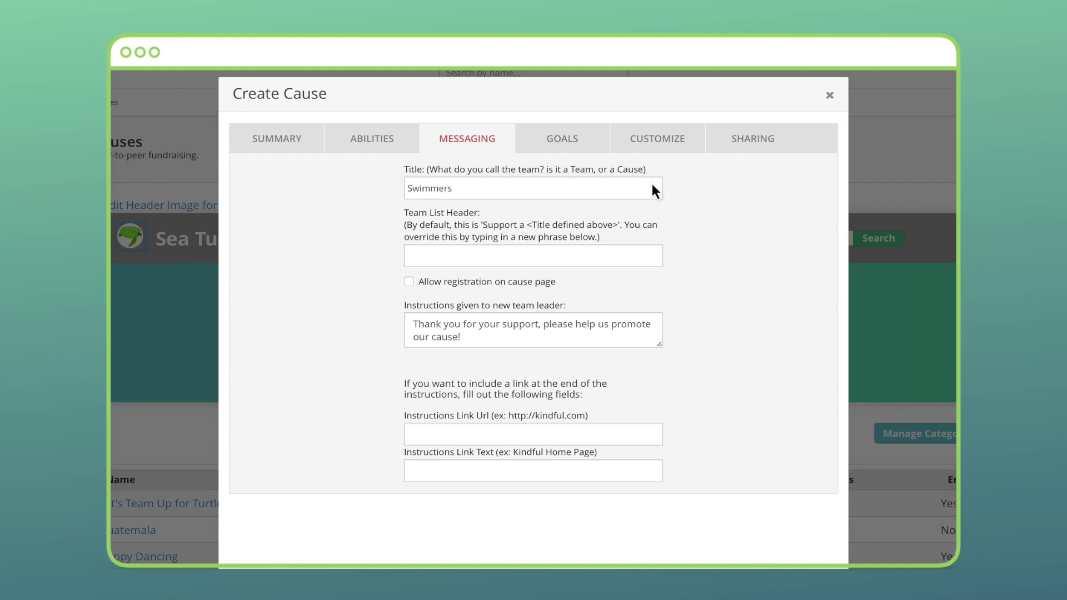
pyautogui.click(652, 255)
pyautogui.write('Support a Swimmer')
pyautogui.click(656, 334)
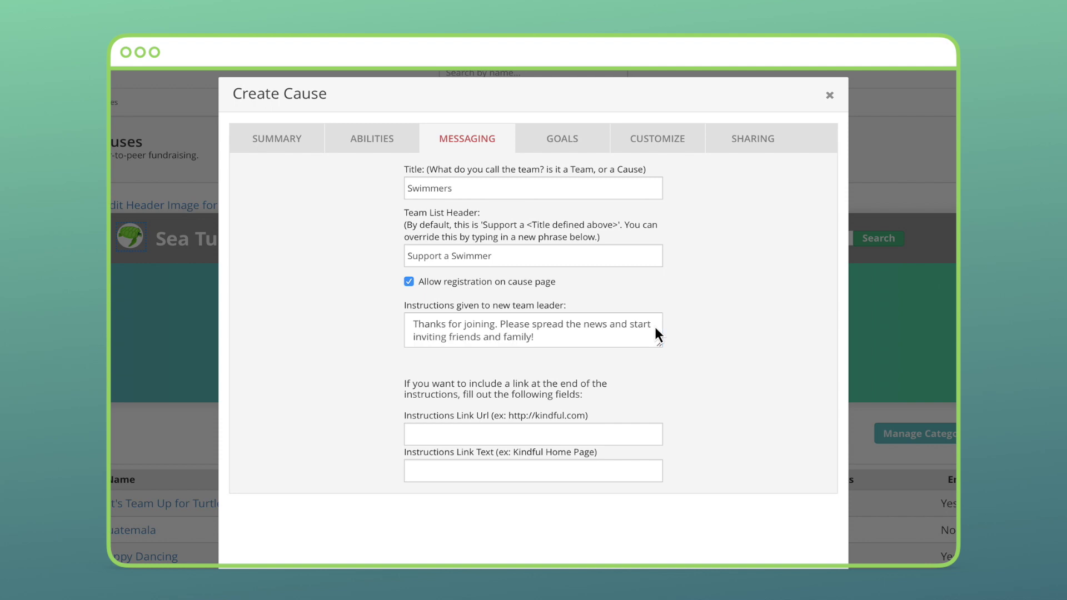
pyautogui.click(655, 434)
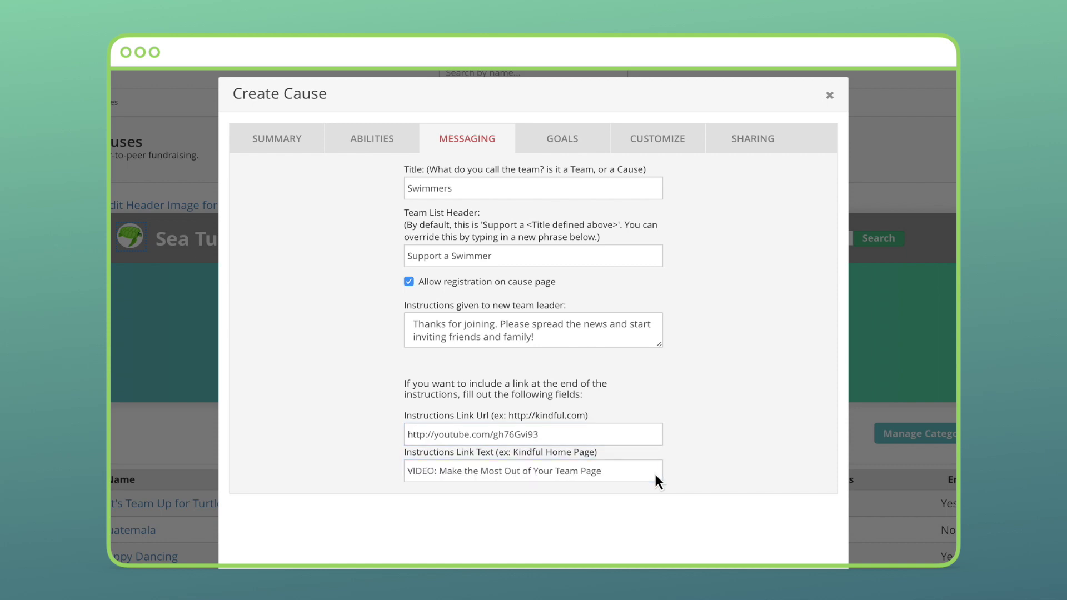
# Set the team goal to 150, quote 'Join in the fin!', and paste the default about text
pyautogui.click(562, 139)
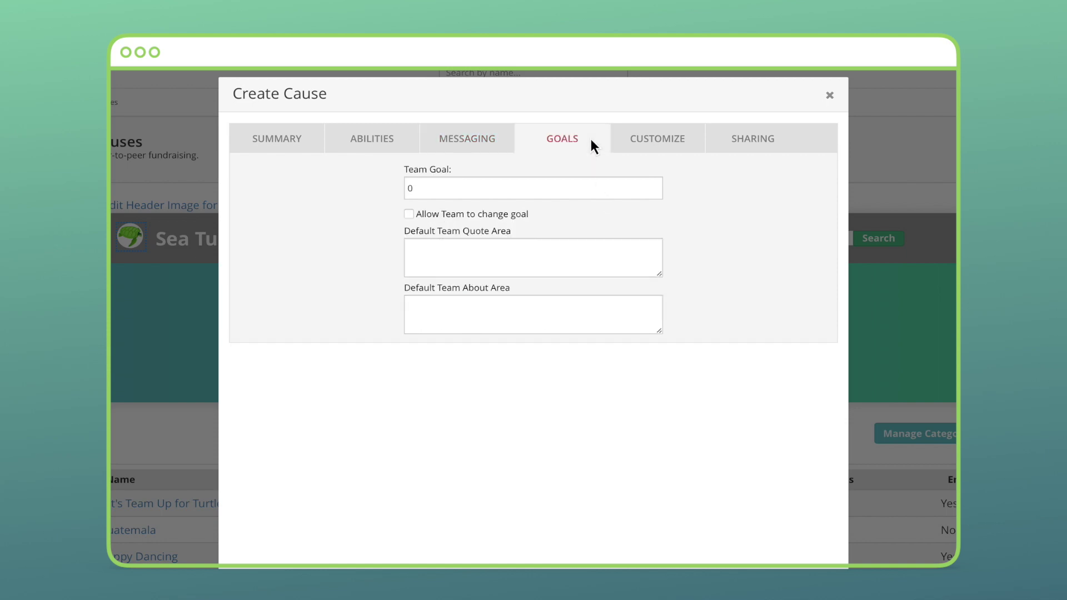
pyautogui.doubleClick(649, 187)
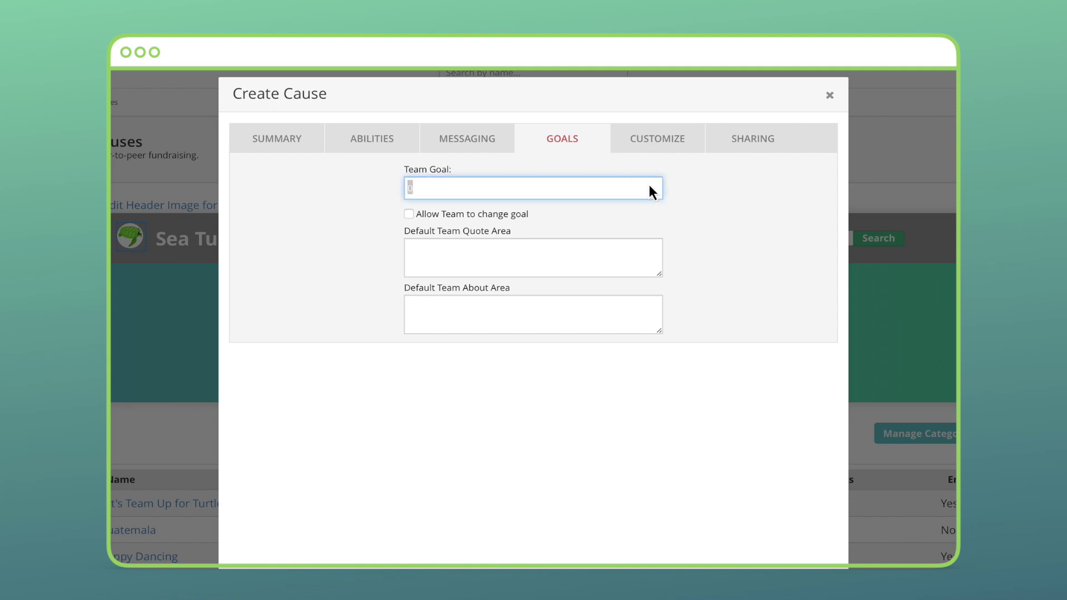
pyautogui.write('150')
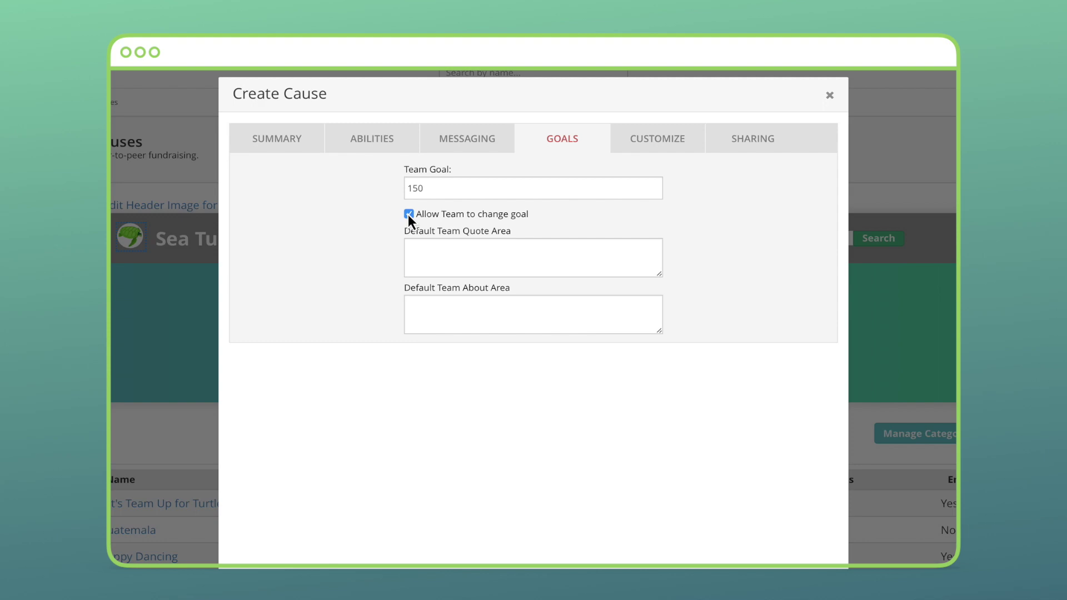
pyautogui.click(648, 248)
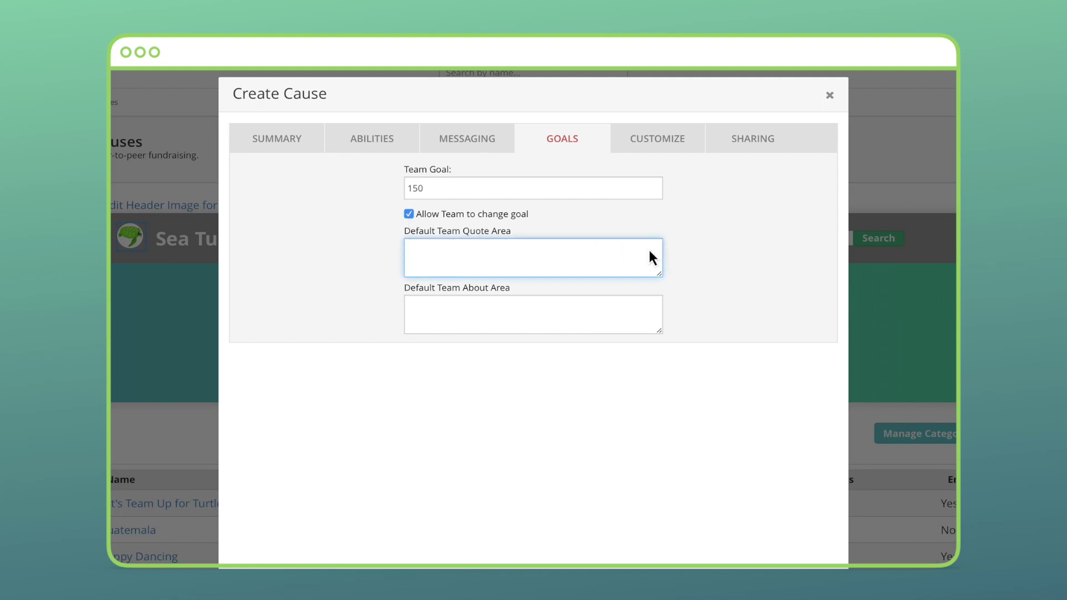
pyautogui.write('Join in the fin!')
pyautogui.click(649, 314)
pyautogui.hotkey('ctrl', 'v')
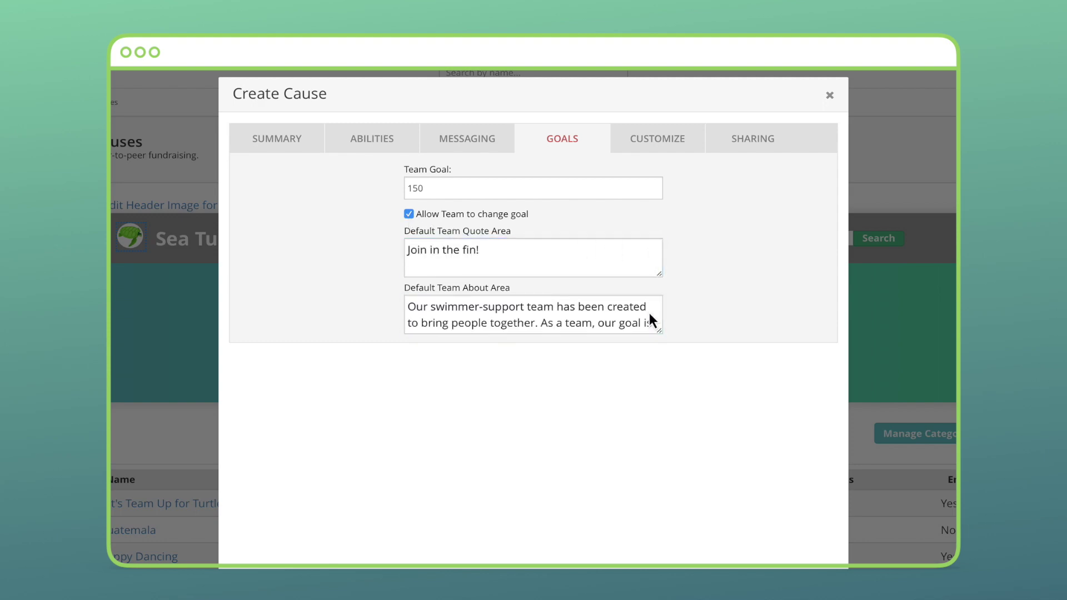
# Choose Navy as theme colour and relabel donate buttons 'Support the Turtles' and 'Give to the Turtles'
pyautogui.click(692, 139)
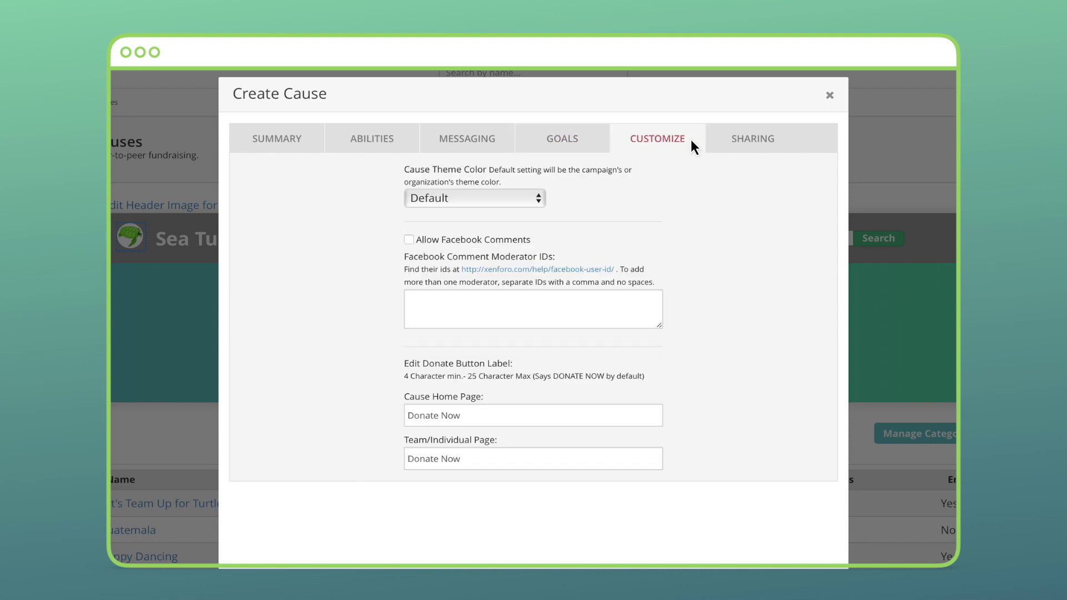
pyautogui.click(537, 195)
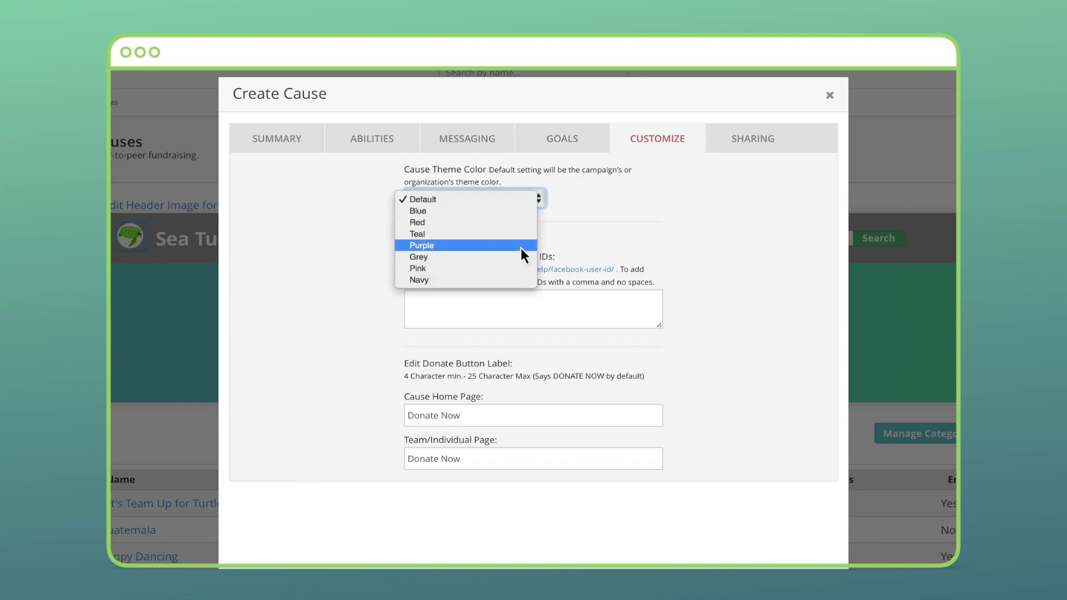
pyautogui.click(522, 281)
pyautogui.tripleClick(522, 415)
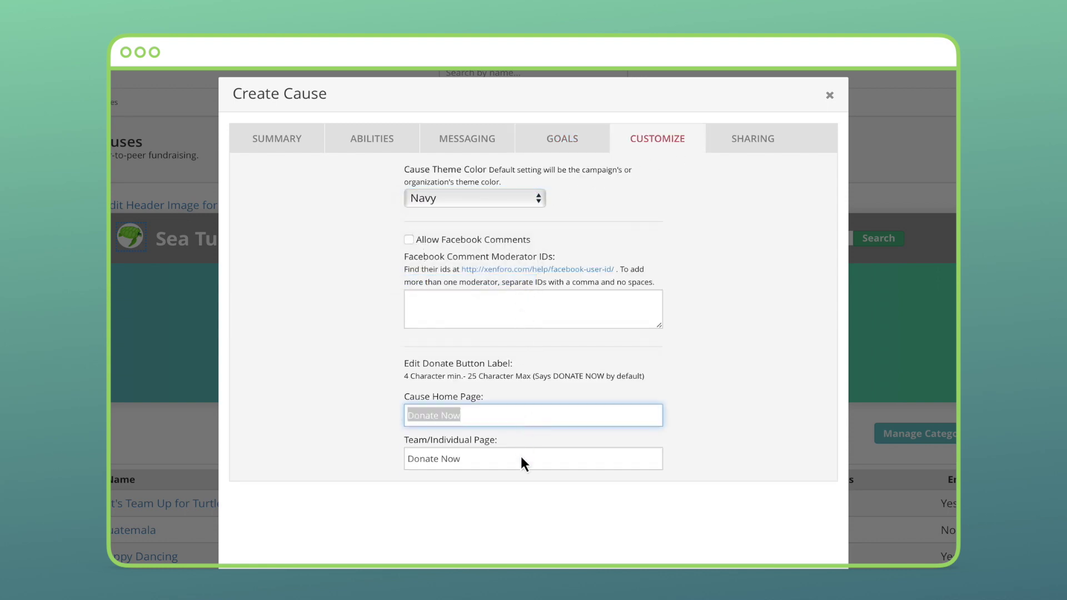
pyautogui.write('Support the Turtles')
pyautogui.tripleClick(520, 458)
pyautogui.write('Give to the Turtles')
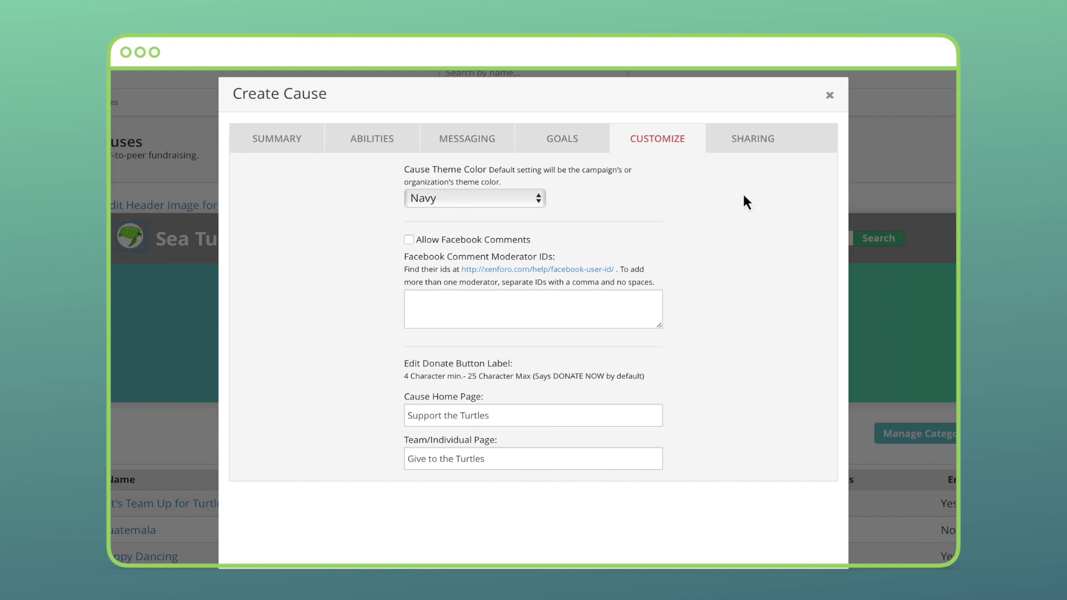
pyautogui.click(785, 149)
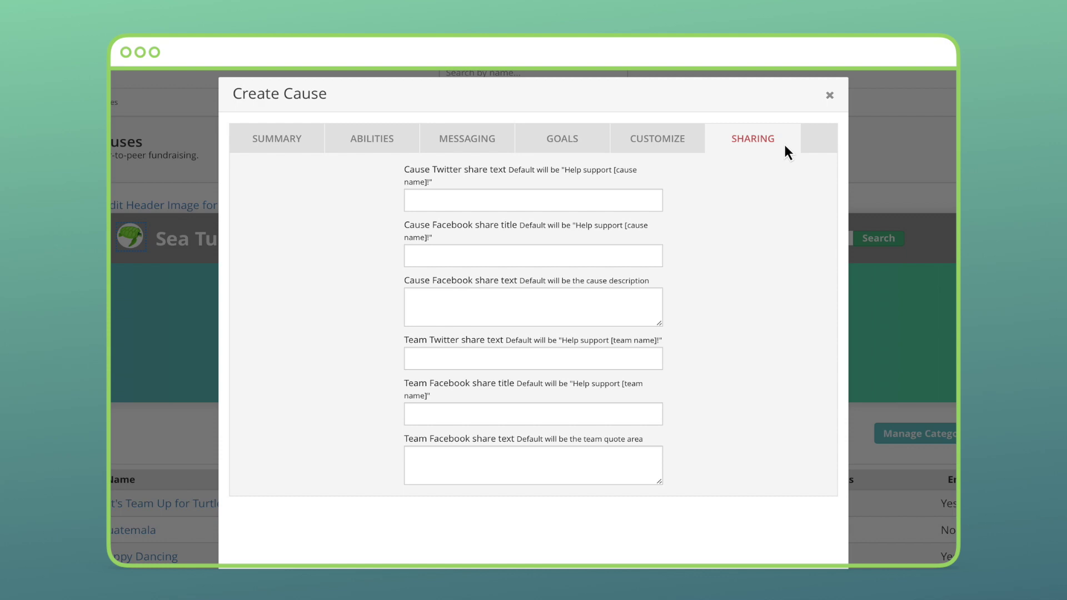
# Fill the share texts with the fin-freedom message, titled 'Support the Swim' and 'Join my team to fix some fins'
pyautogui.write("We're giving fin-freedom back to the turtles. Join us!")
pyautogui.press('Tab')
pyautogui.write('Support the Swim')
pyautogui.press('Tab')
pyautogui.write("We're giving fin-freedom back to the turtles. Join us!")
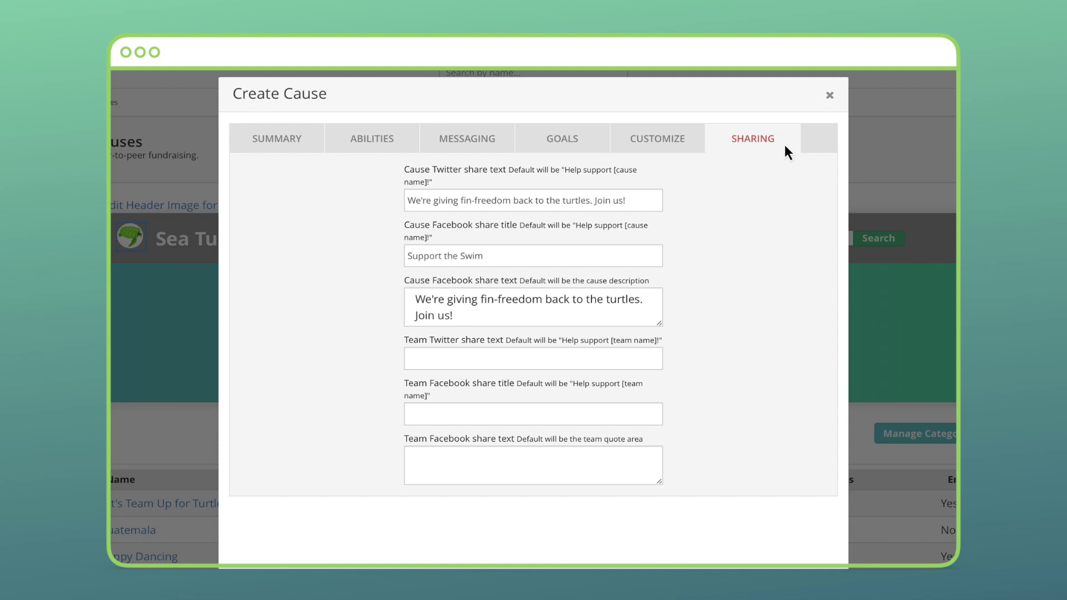
pyautogui.press('Tab')
pyautogui.write("We're giving fin-freedom back to the turtles. Join us!")
pyautogui.press('Tab')
pyautogui.write('Join my team to fix some fins')
pyautogui.press('Tab')
pyautogui.write("We're giving fin-freedom back to the turtles. Join us!")
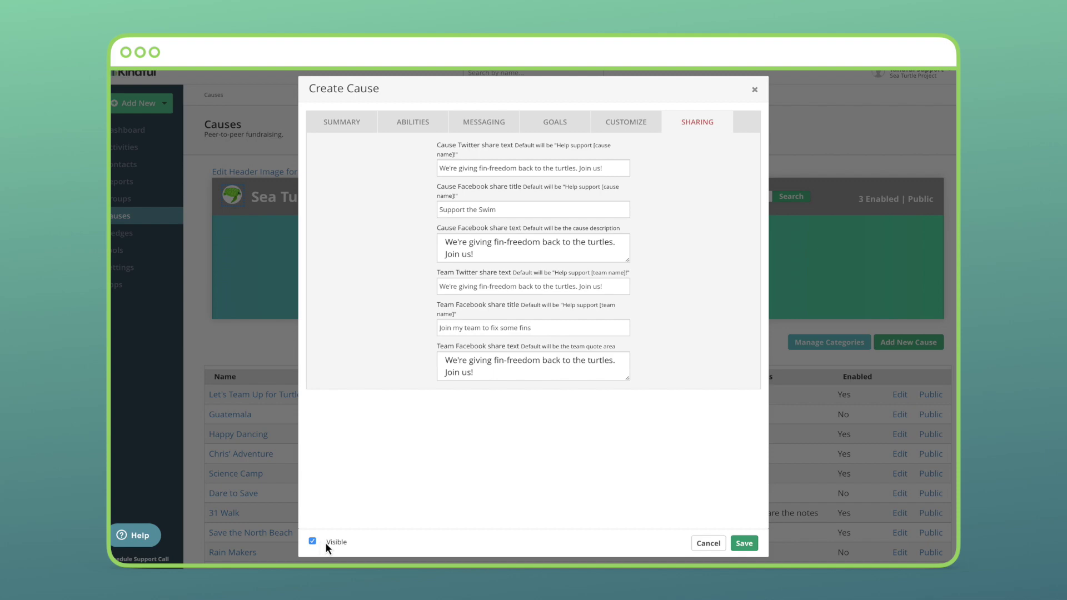
# Save the cause so Swim with the Turtles appears with a $234,000 goal
pyautogui.click(745, 543)
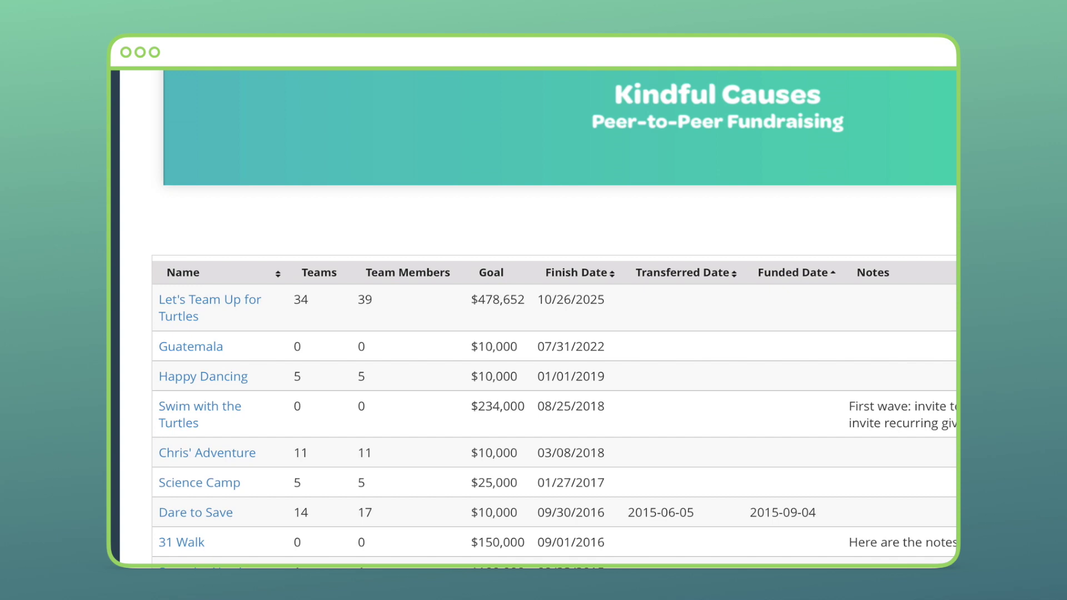